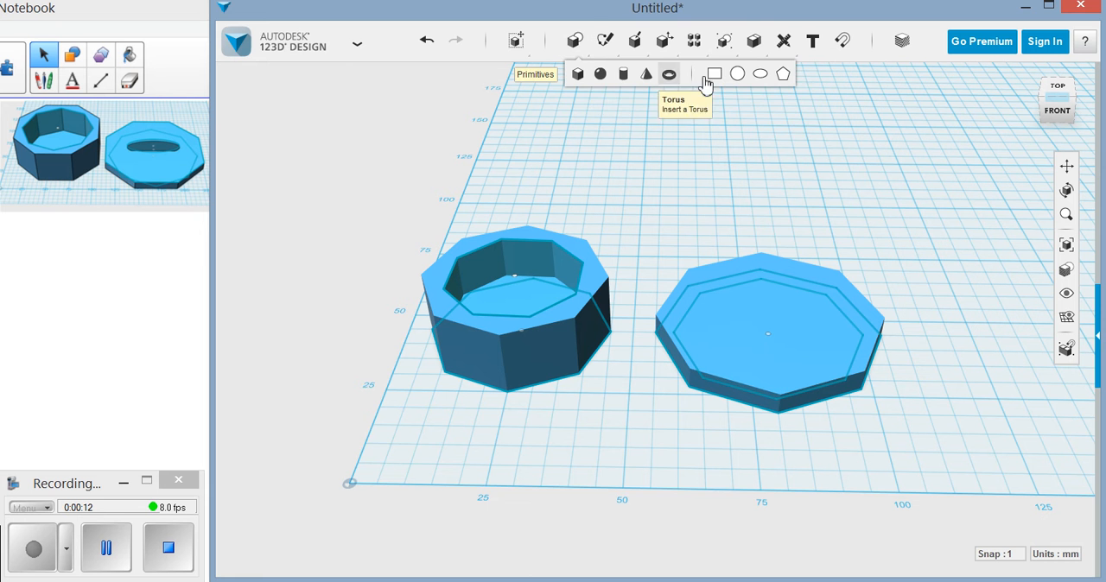
Place an ellipse with major axis 15 and minor axis 5 on the grid in front of the box and lid.
click(760, 74)
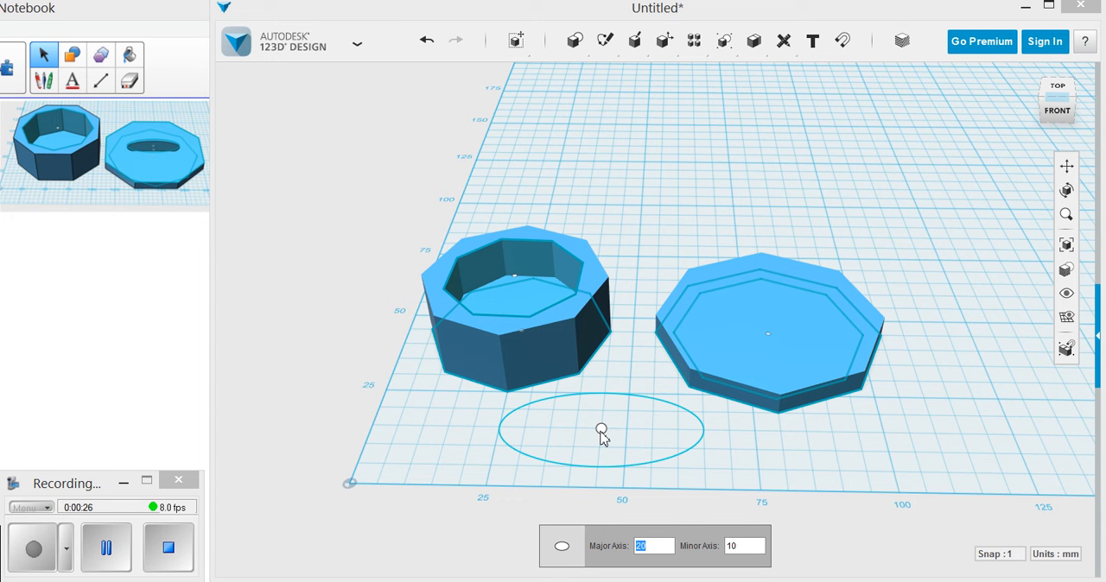
text(100)
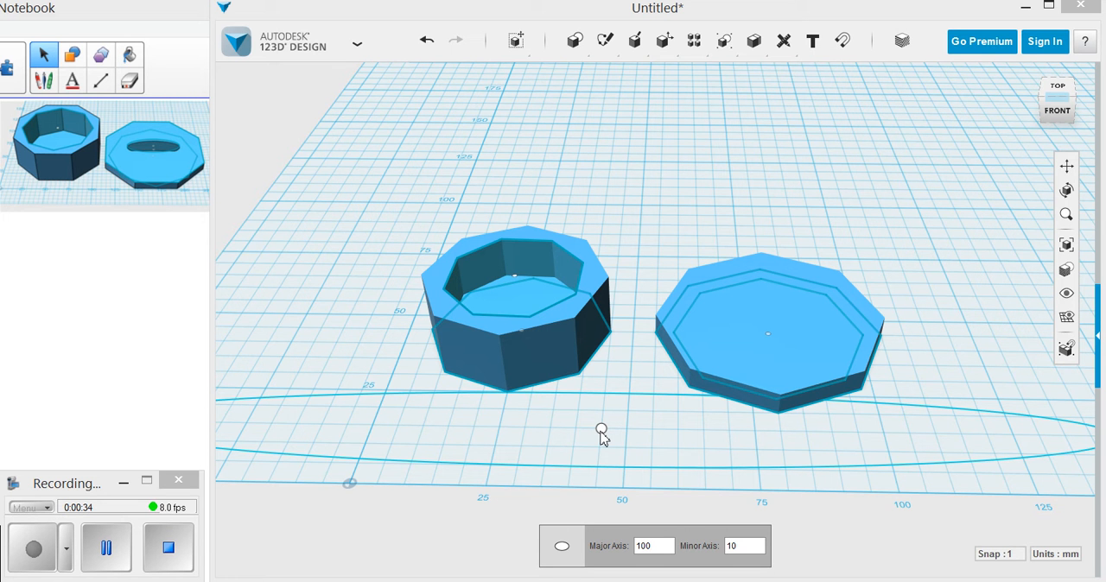
key(BackSpace)
key(BackSpace)
key(BackSpace)
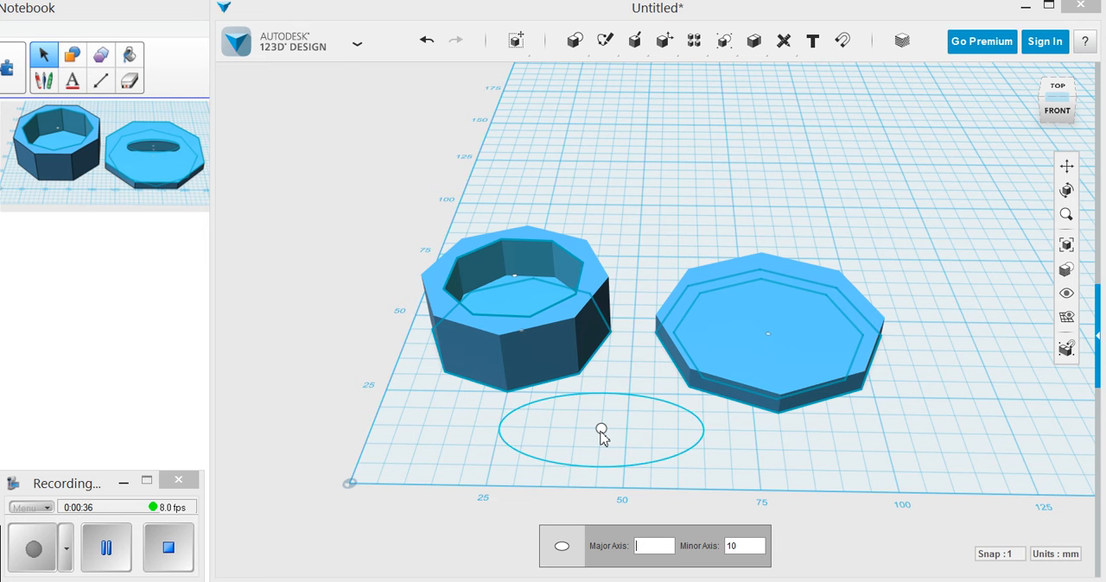
text(15)
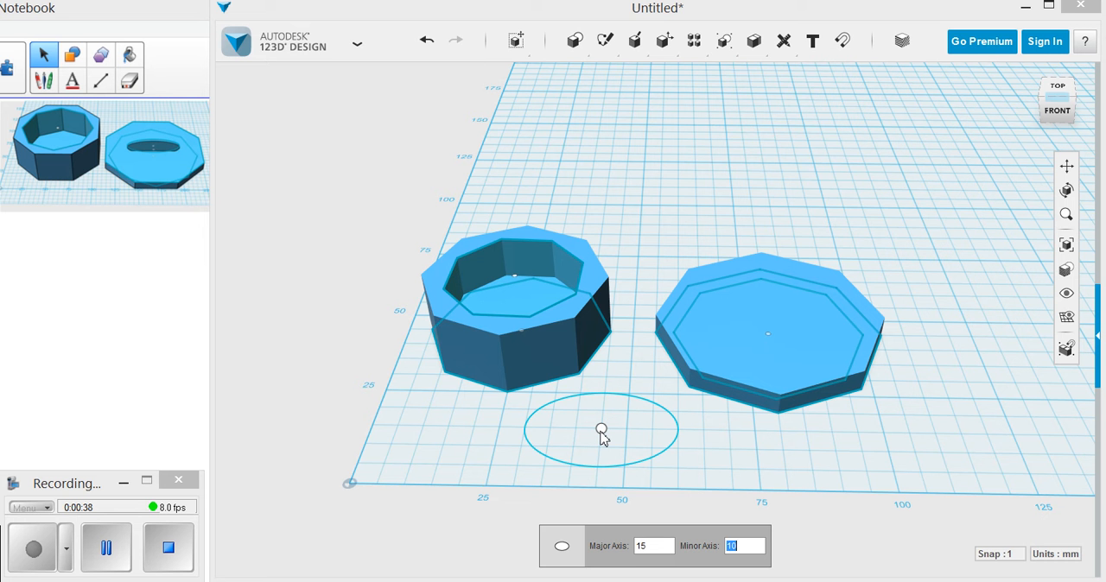
text(5)
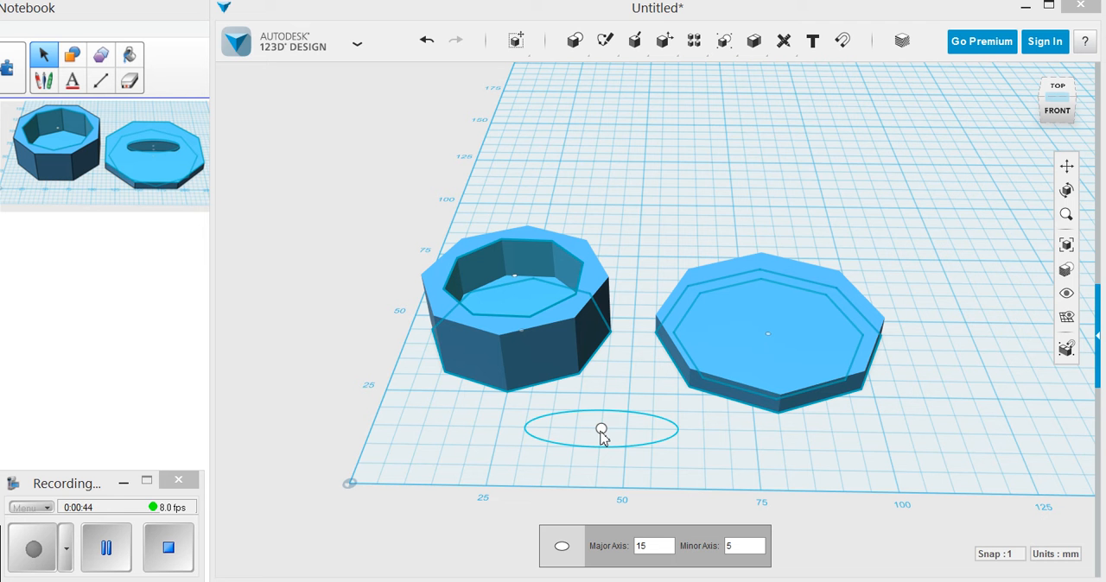
key(Return)
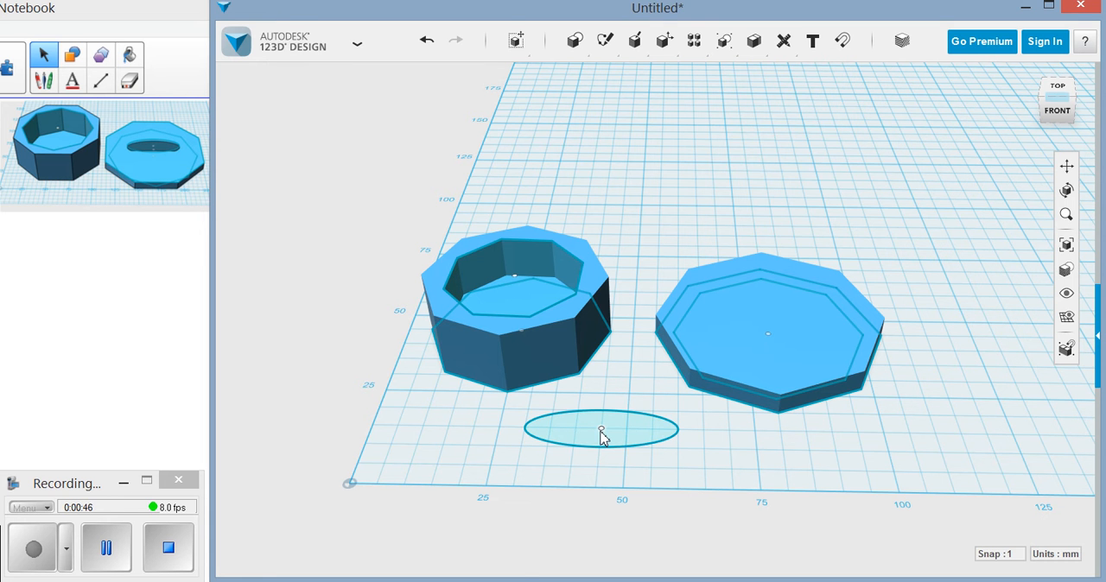
Extrude the ellipse 2 mm into a thin solid.
click(653, 440)
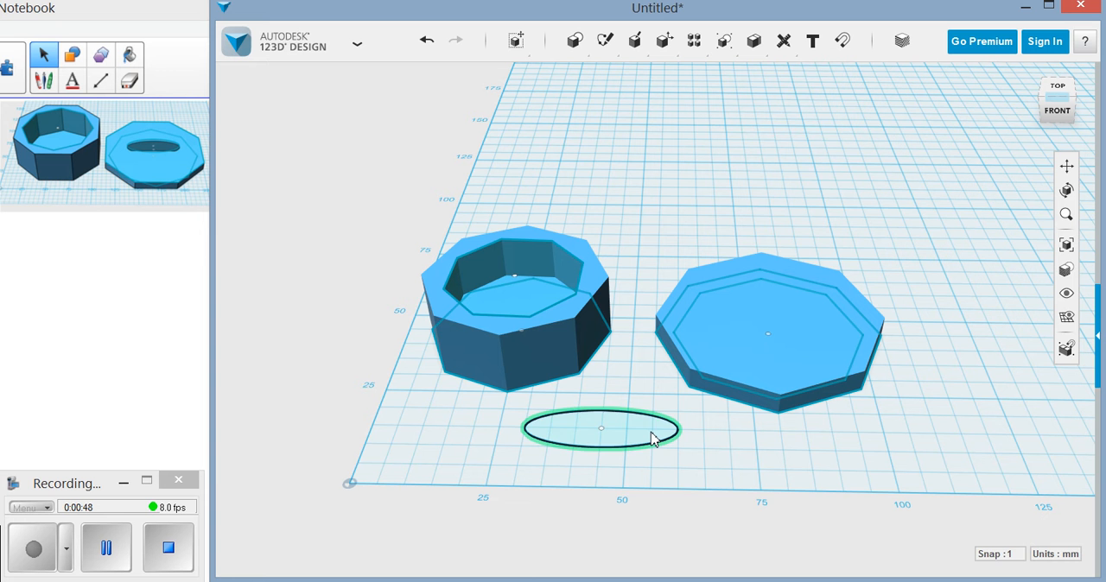
mouse_move(675, 492)
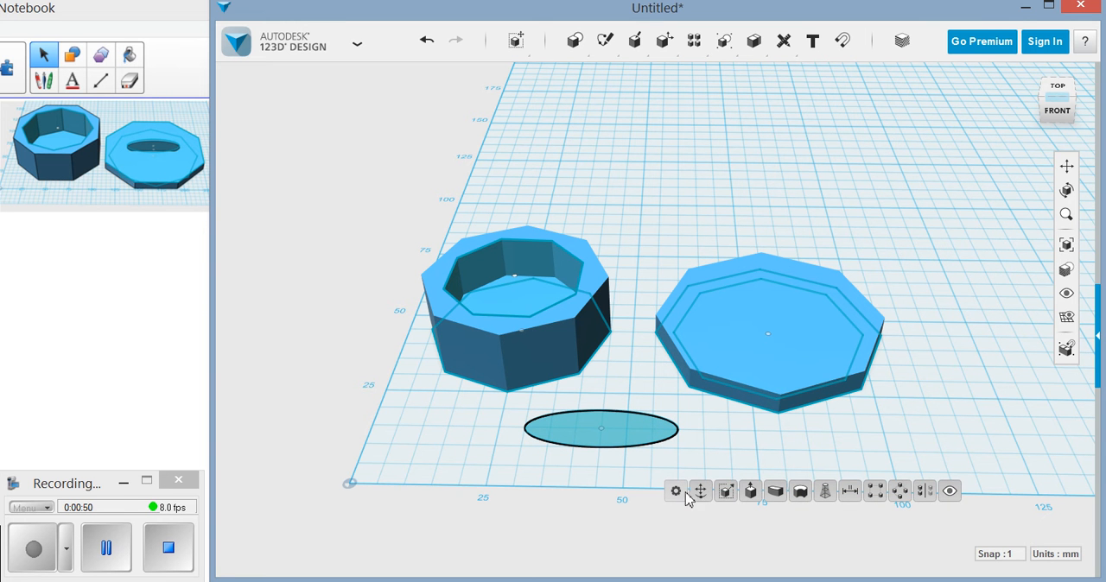
click(751, 492)
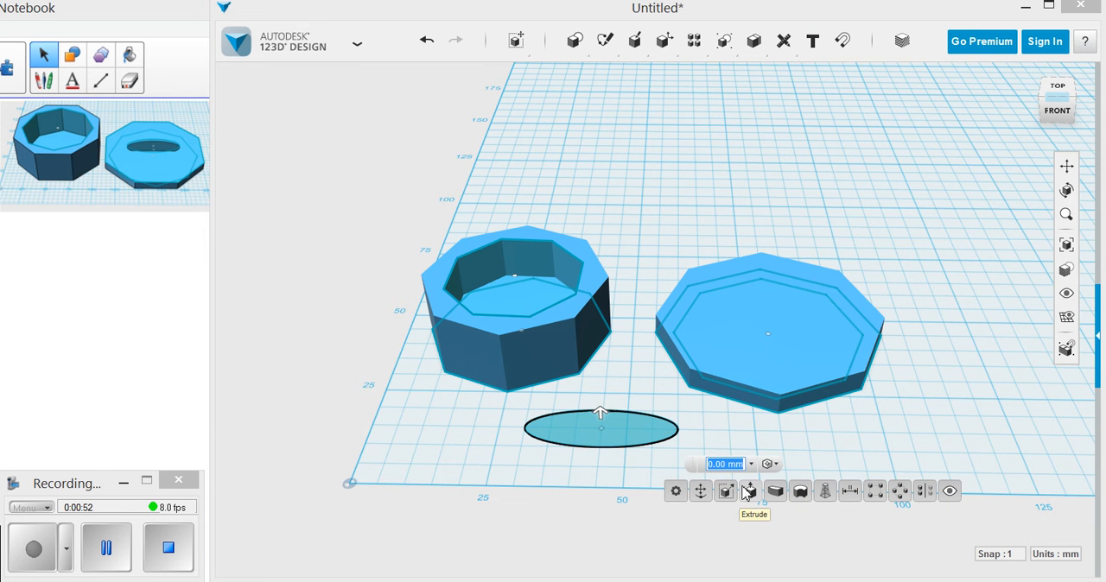
text(2)
click(710, 508)
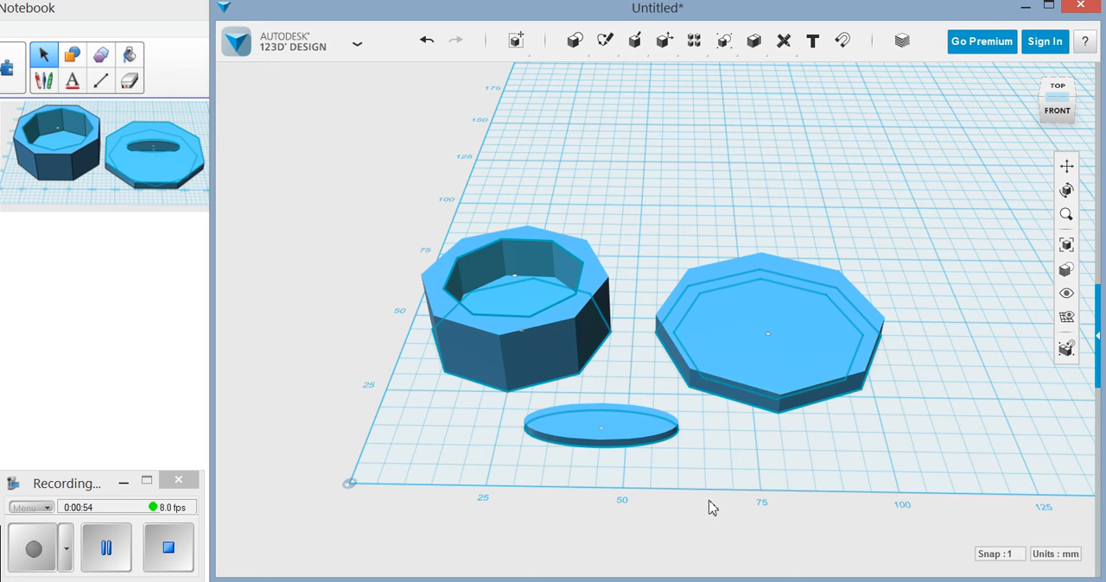
Rotate the elliptical solid 90 degrees about its long axis so it stands upright.
mouse_move(695, 462)
right_down()
mouse_move(698, 422)
mouse_move(698, 469)
mouse_move(689, 459)
right_up()
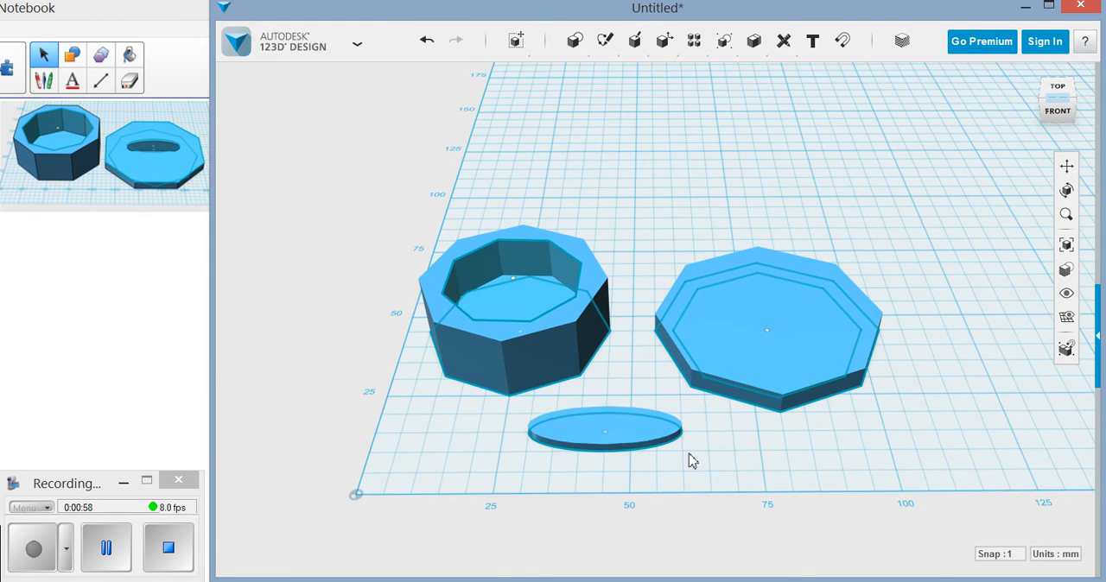
click(646, 439)
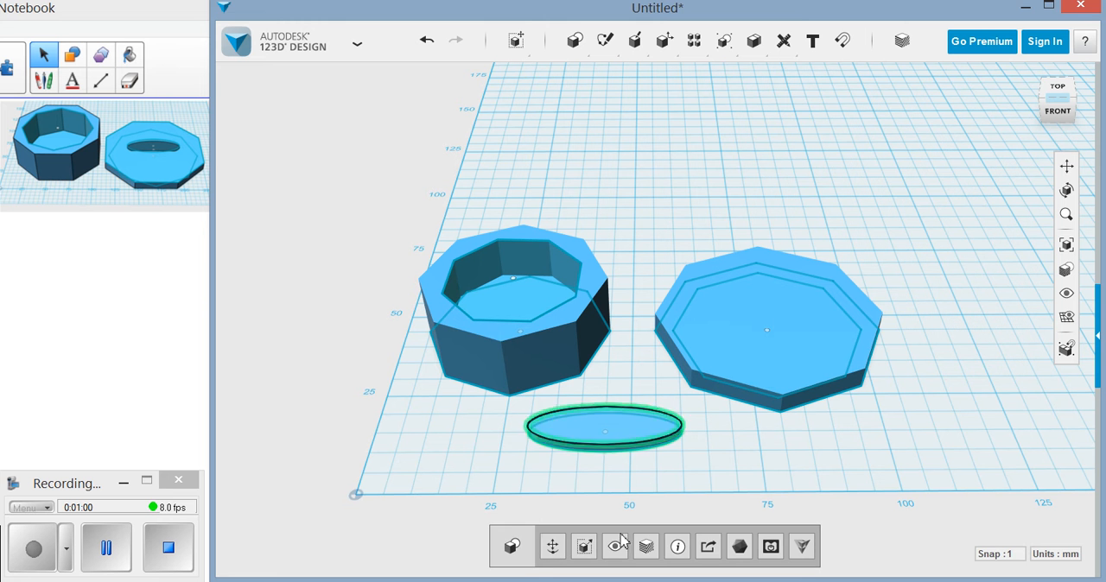
click(553, 548)
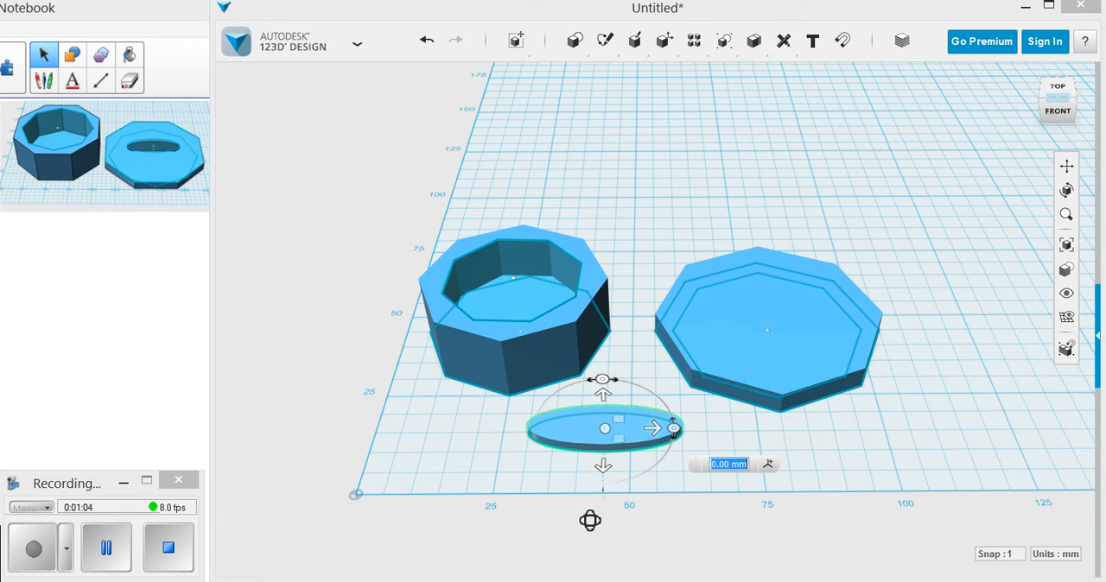
right_drag(590, 520, 650, 495)
mouse_move(782, 422)
mouse_down()
mouse_move(785, 438)
mouse_move(755, 477)
mouse_move(783, 439)
mouse_up()
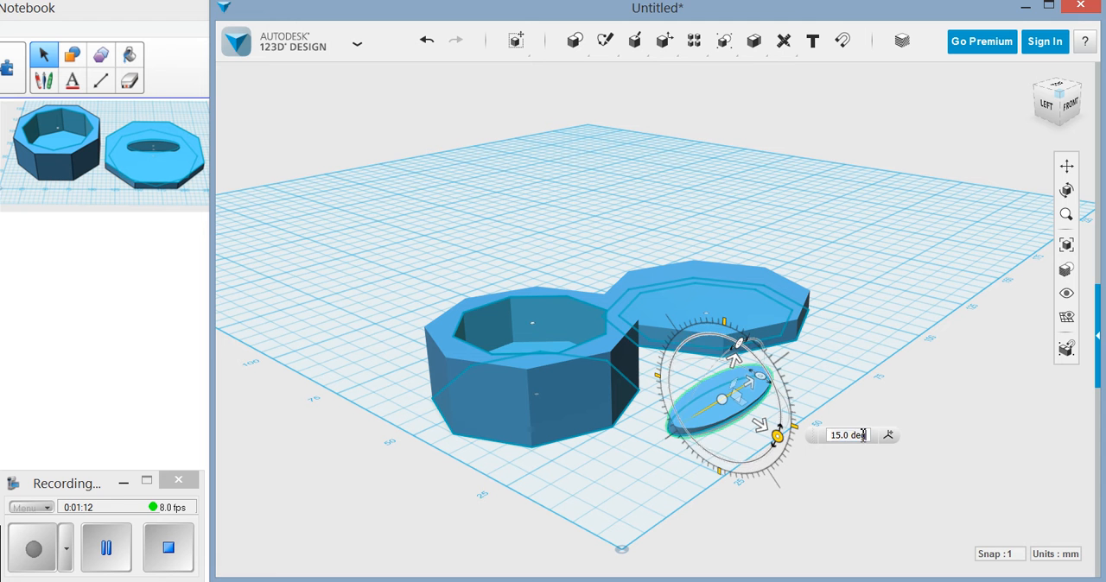
click(825, 435)
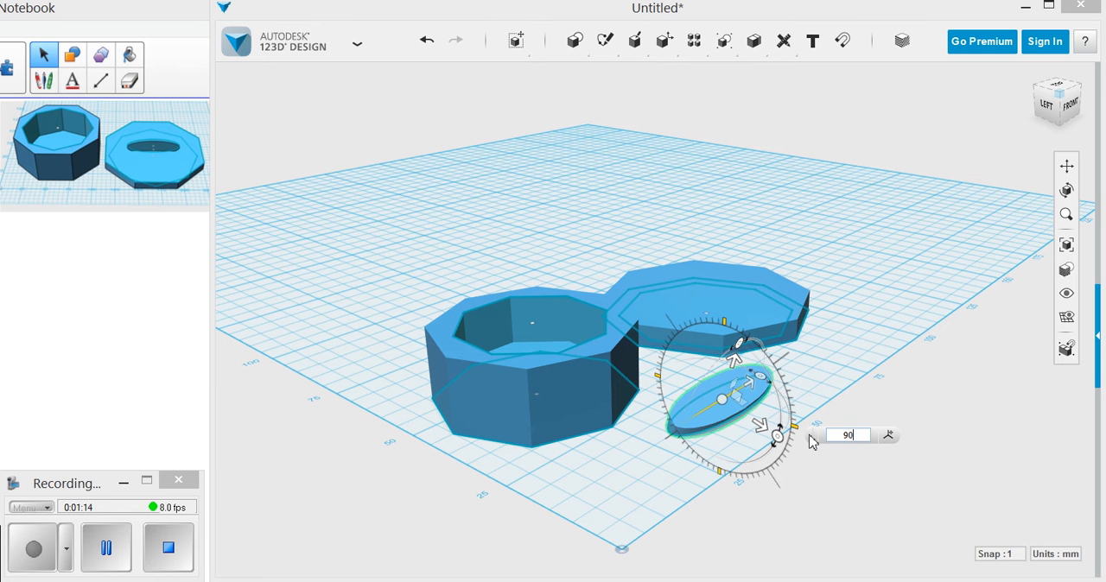
key(Return)
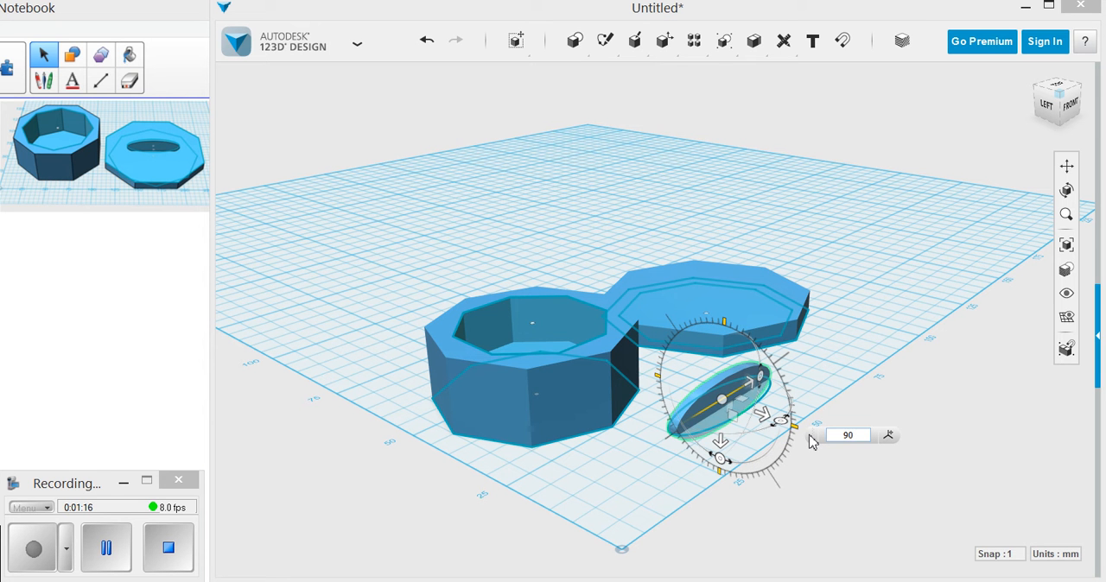
key(Return)
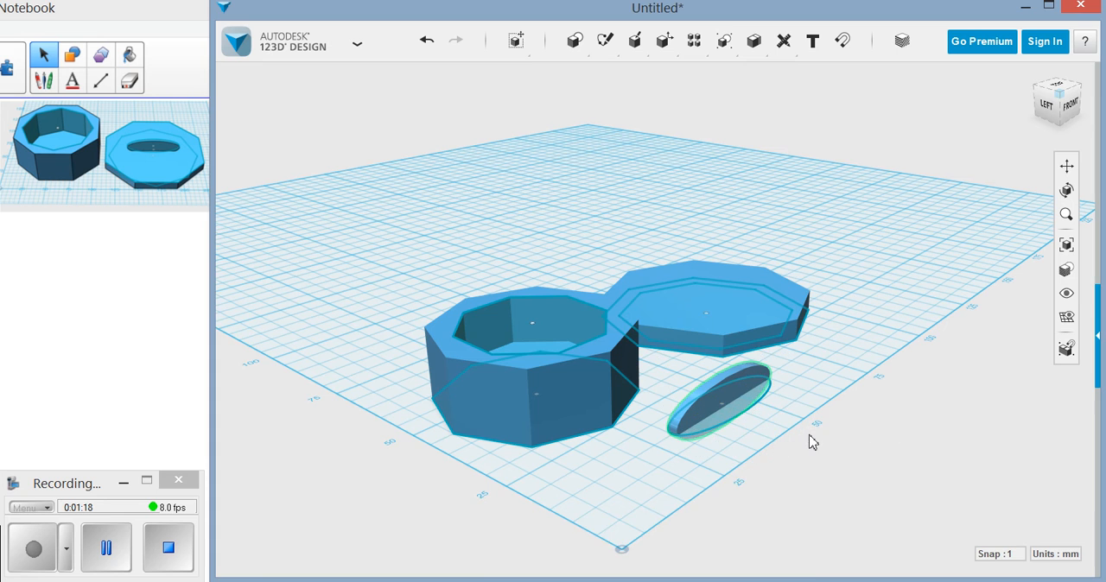
Move the upright elliptical solid from the grid onto the octagonal lid.
right_drag(819, 369, 708, 367)
right_drag(760, 395, 788, 465)
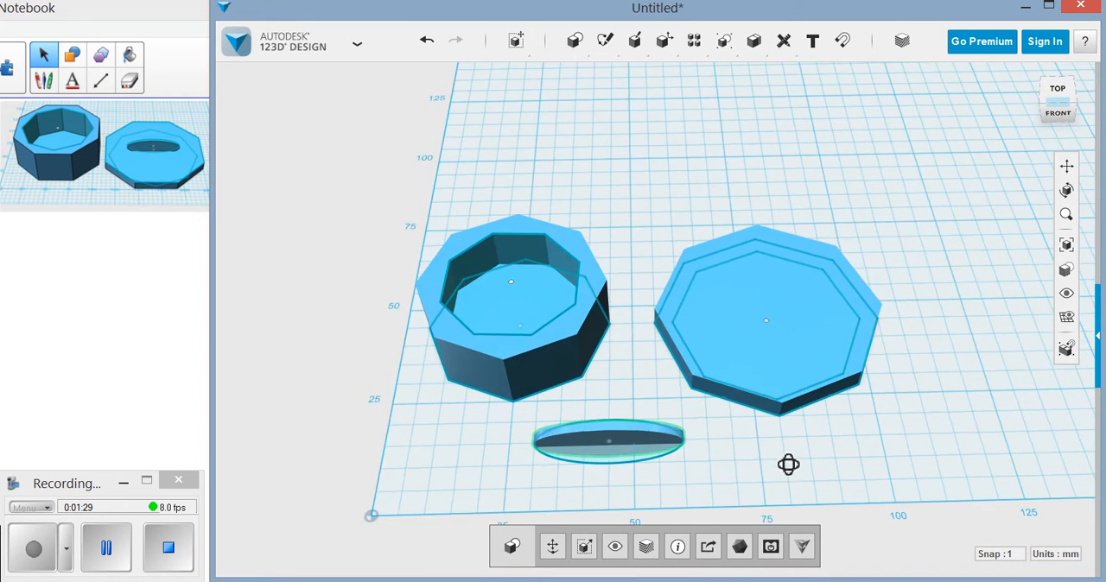
click(622, 447)
right_drag(726, 478, 652, 411)
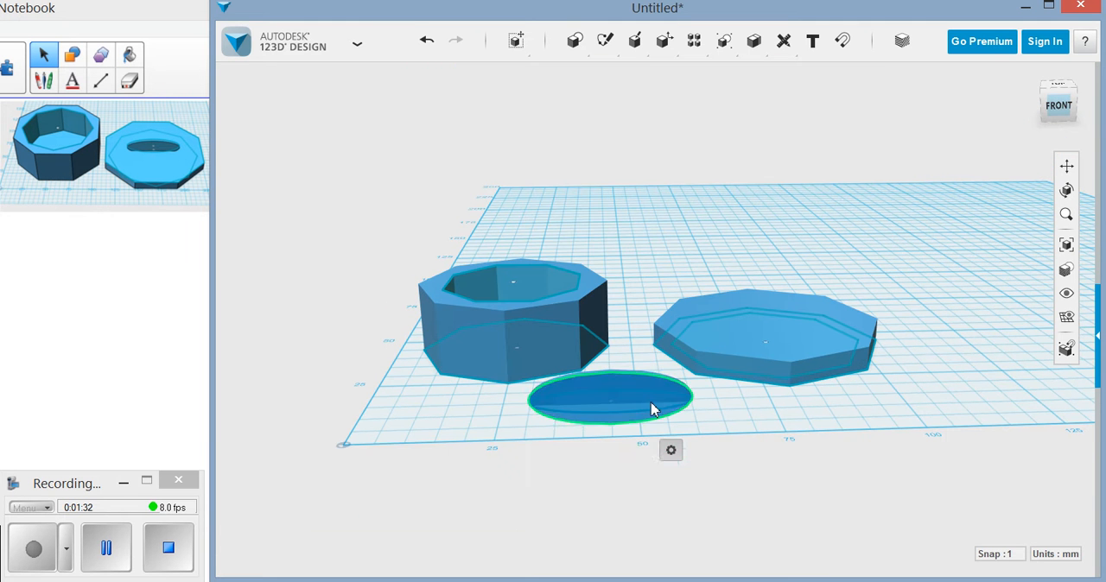
mouse_move(524, 43)
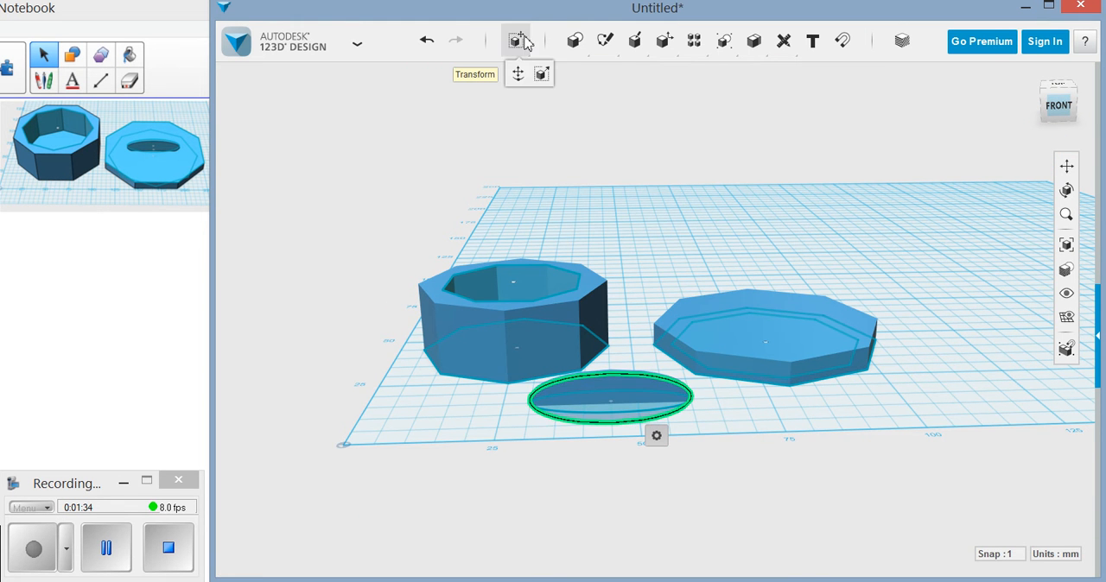
click(519, 72)
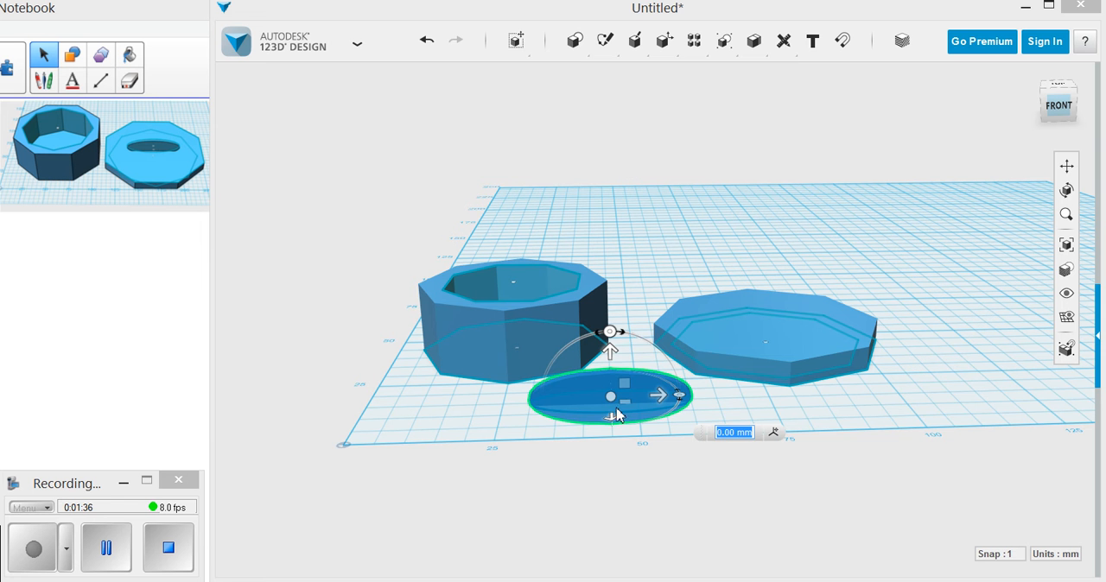
drag(617, 399, 825, 333)
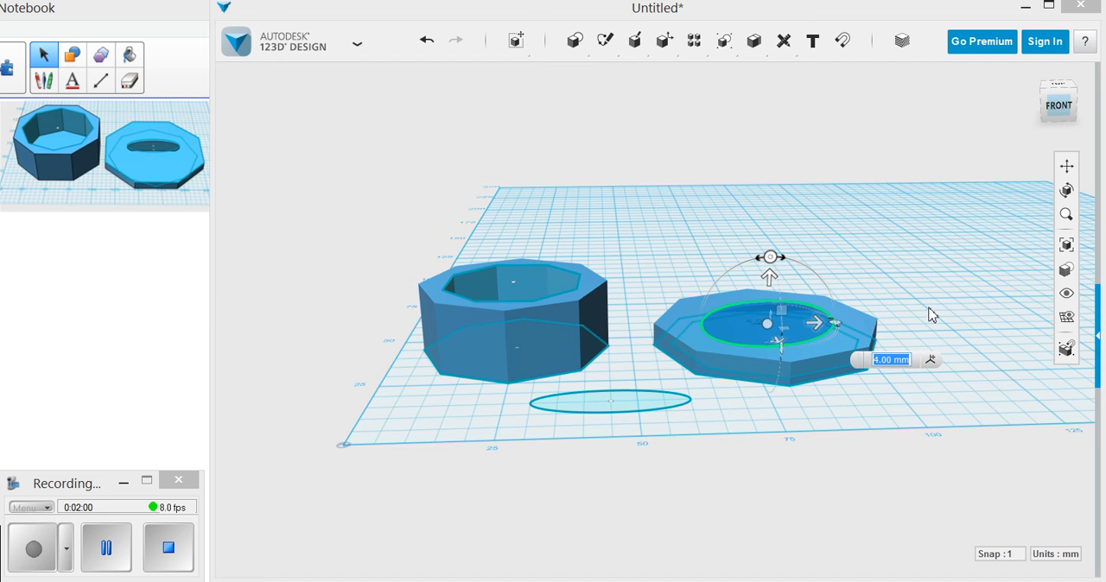
Centre the elliptical handle on the lid in top view, including a lengthwise shift of -2 mm.
right_drag(942, 308, 938, 387)
click(1058, 104)
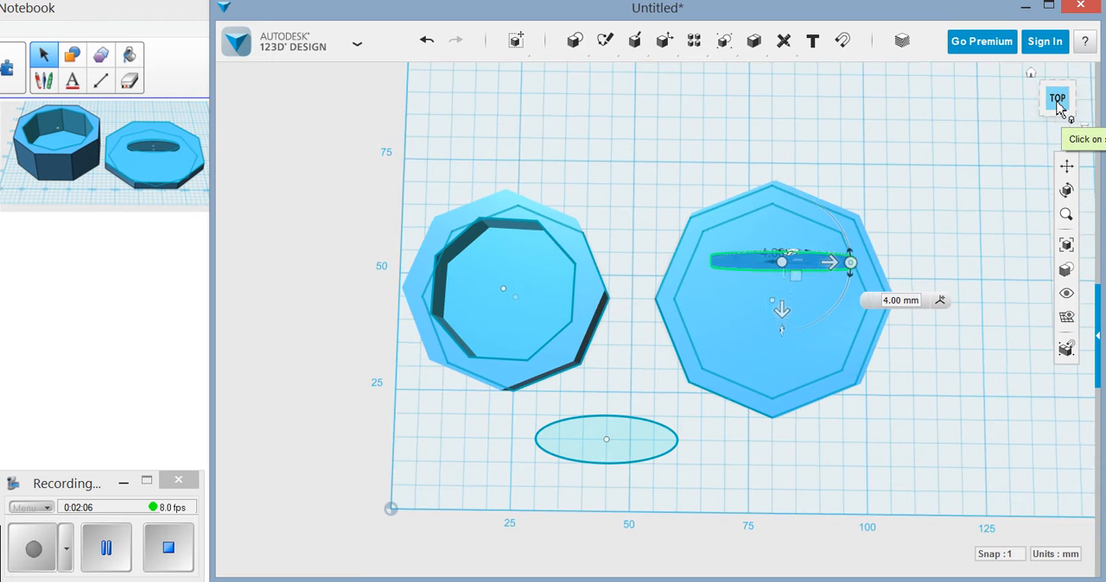
drag(788, 317, 790, 356)
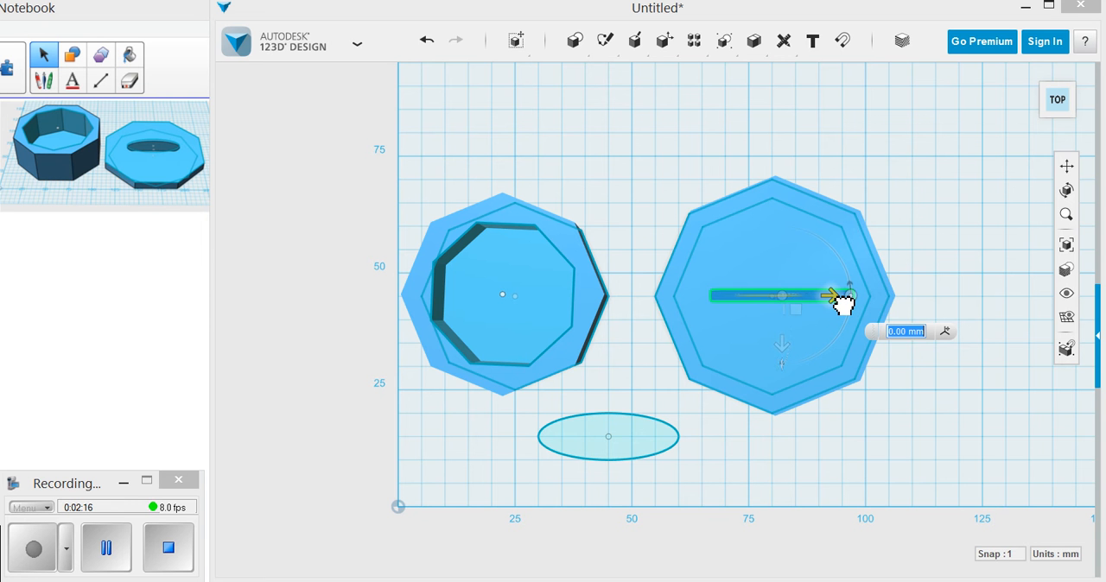
drag(837, 302, 832, 305)
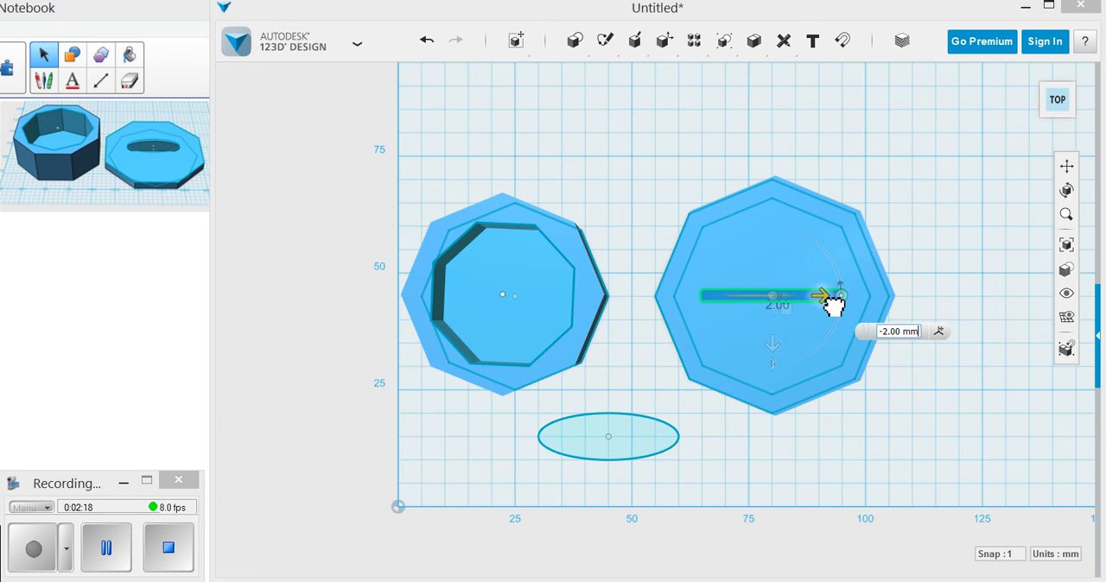
click(912, 444)
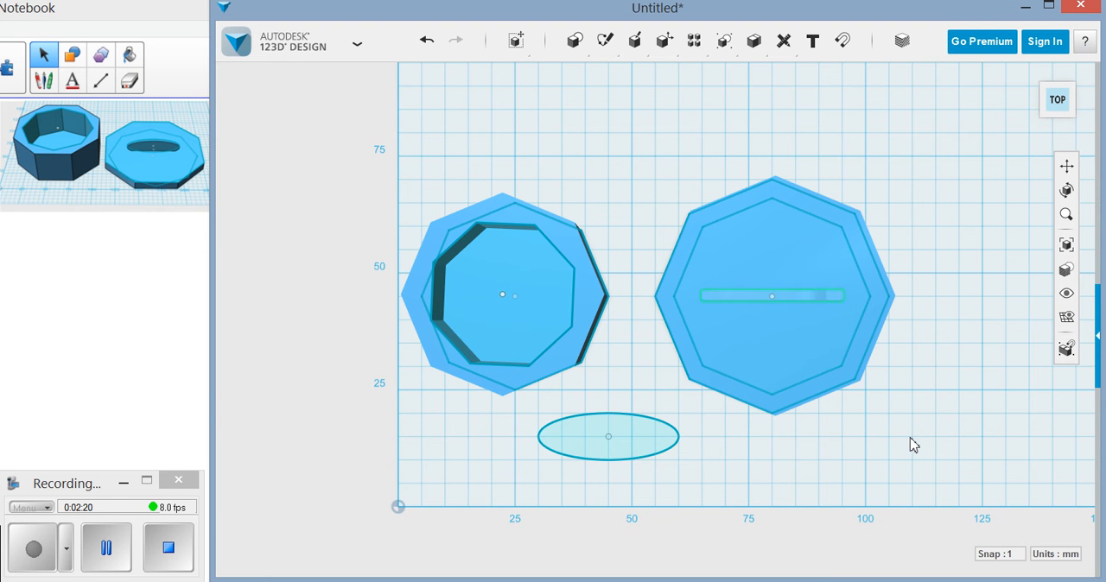
Raise the elliptical handle vertically by 5 mm in the lid.
right_drag(856, 456, 853, 425)
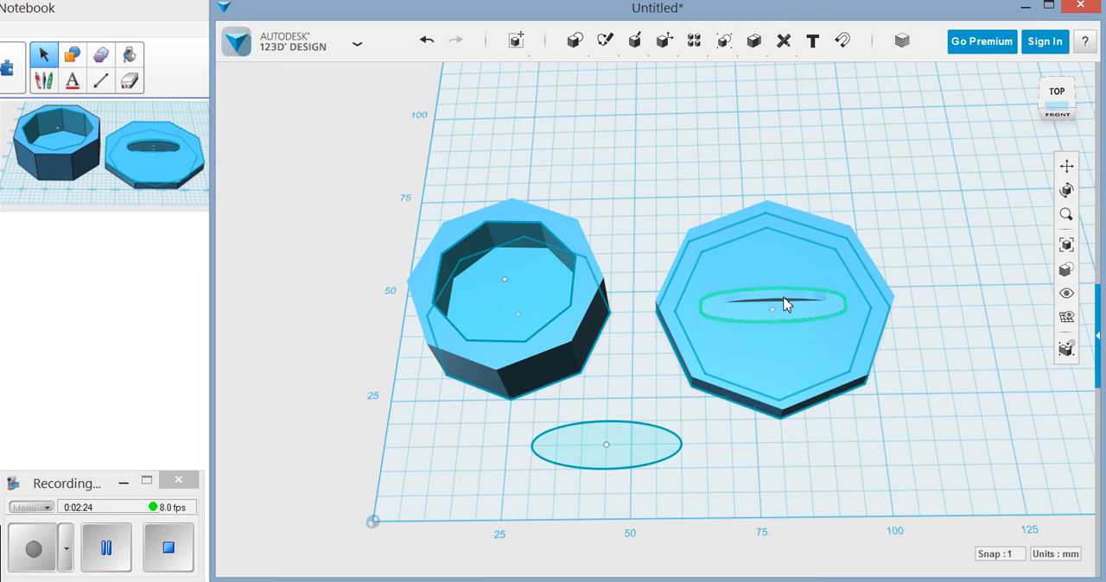
click(784, 304)
right_drag(830, 390, 796, 317)
right_drag(829, 383, 792, 337)
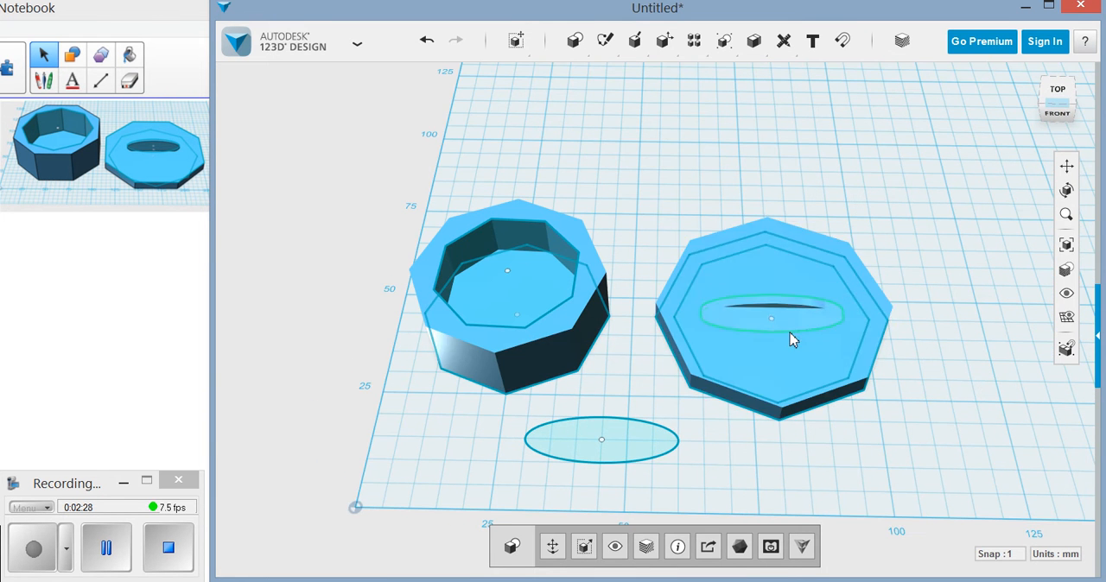
click(780, 309)
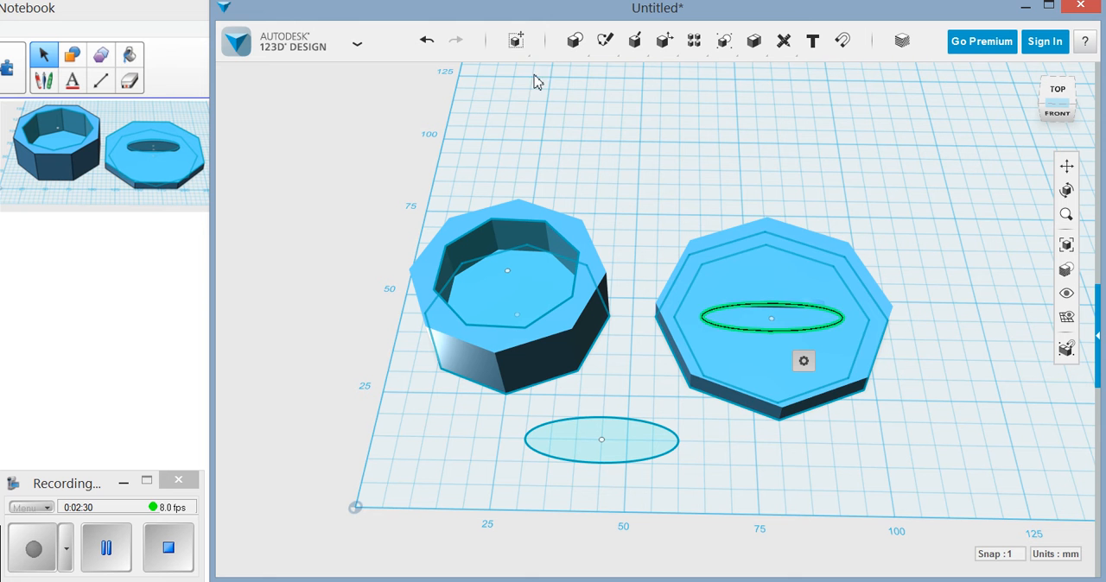
mouse_move(516, 41)
click(517, 74)
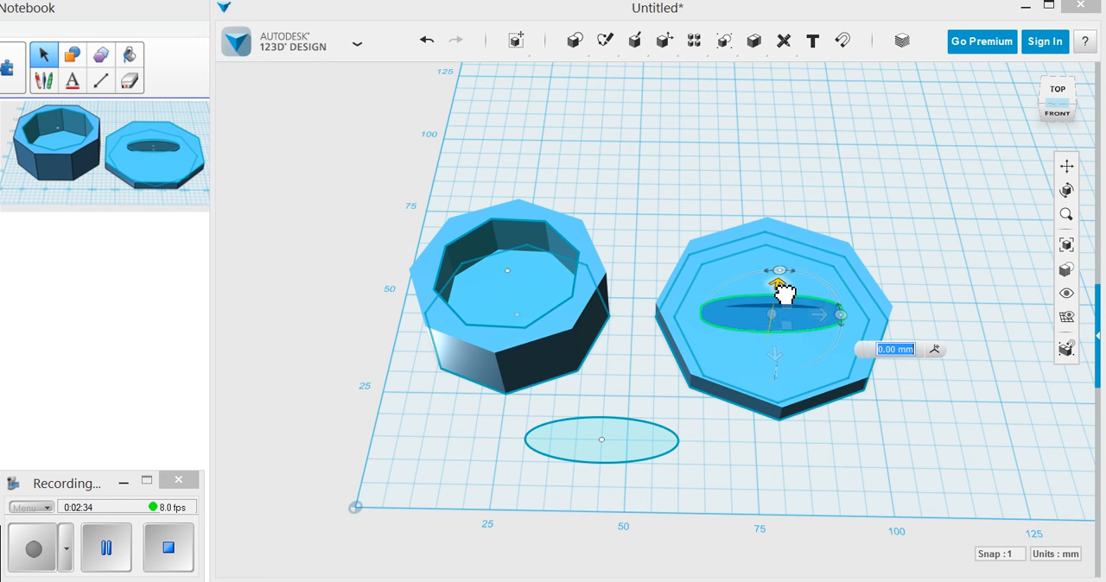
drag(783, 291, 784, 277)
Raise the elliptical handle further to a 6 mm vertical offset so it clears the underside of the lid.
right_drag(840, 443, 840, 361)
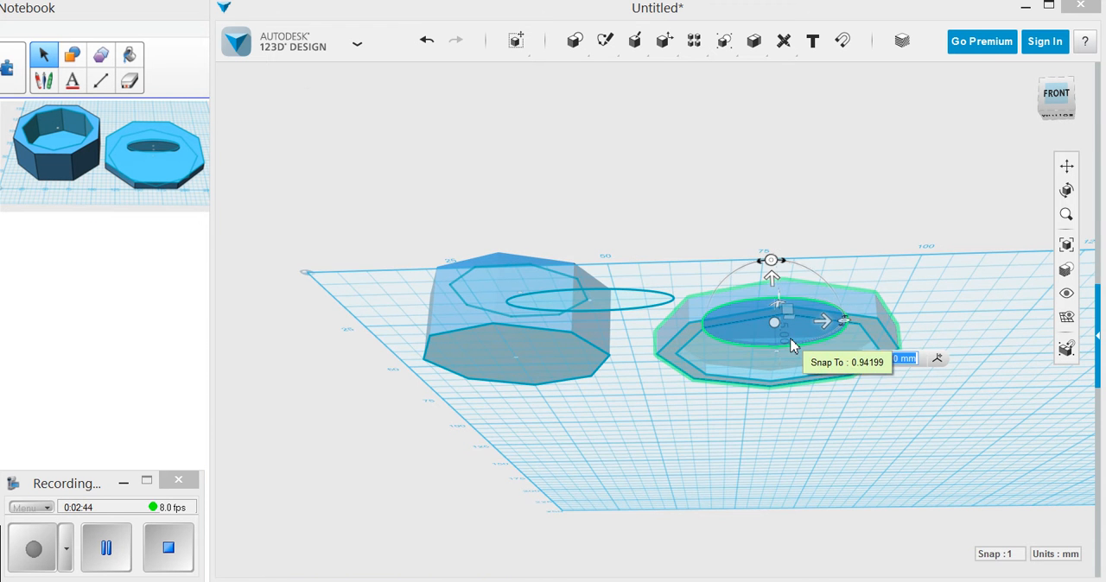
scroll(793, 345, up, 5)
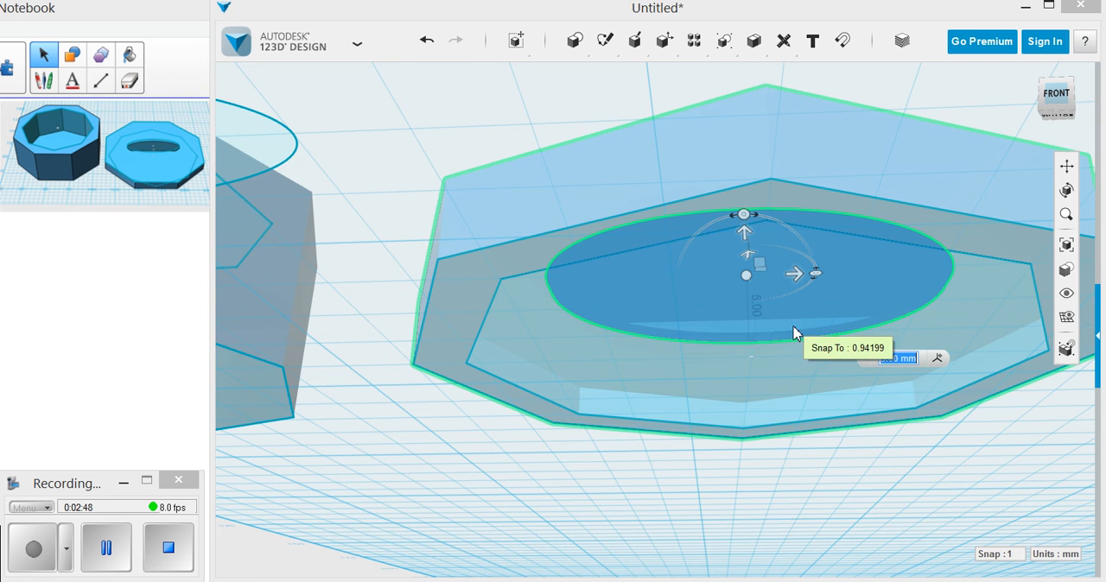
right_drag(795, 333, 772, 308)
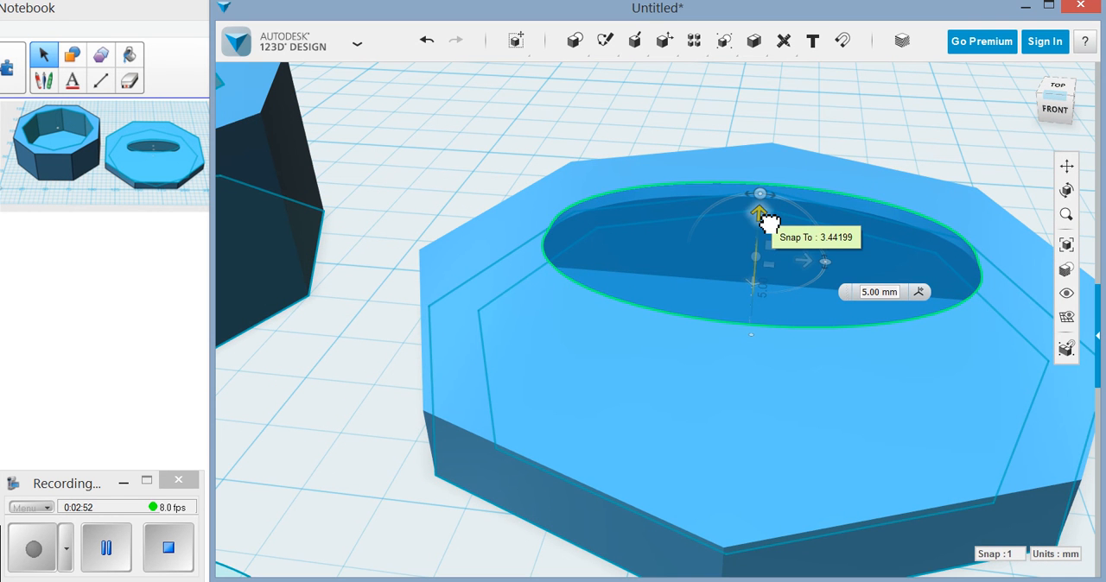
drag(764, 217, 765, 212)
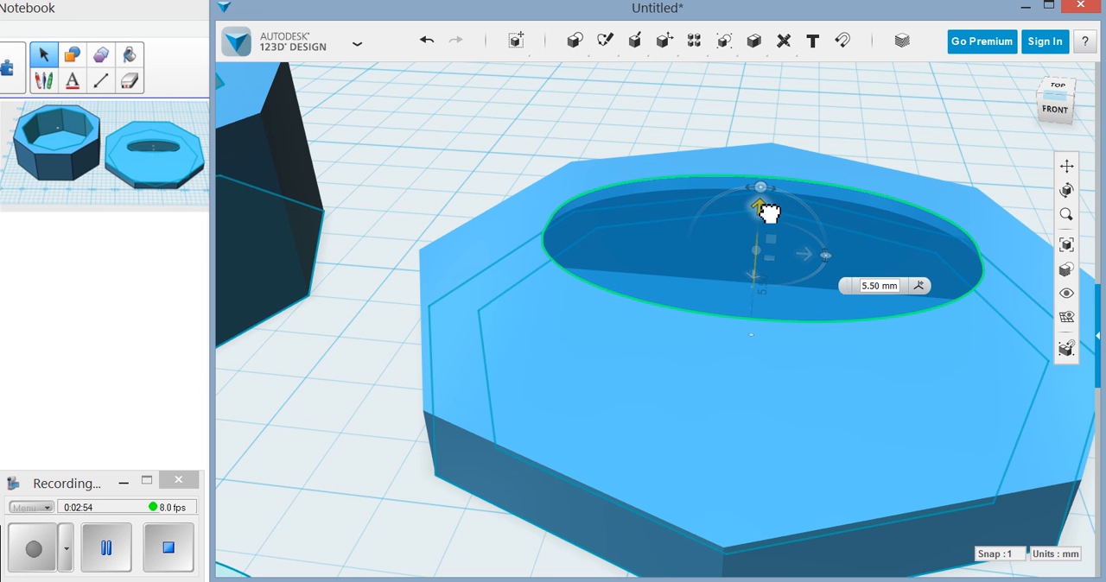
right_drag(805, 368, 799, 341)
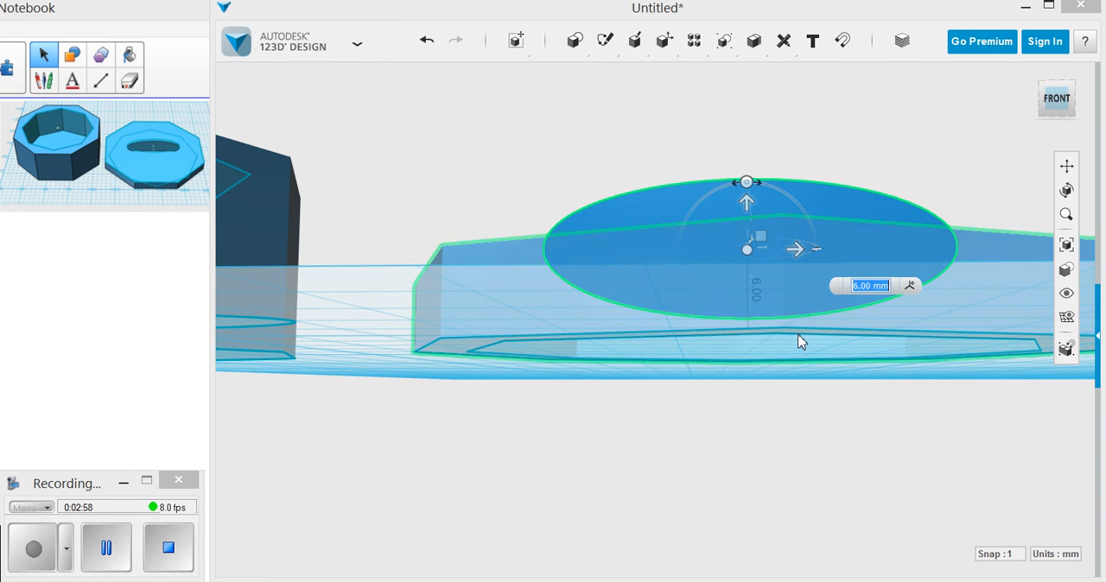
click(830, 367)
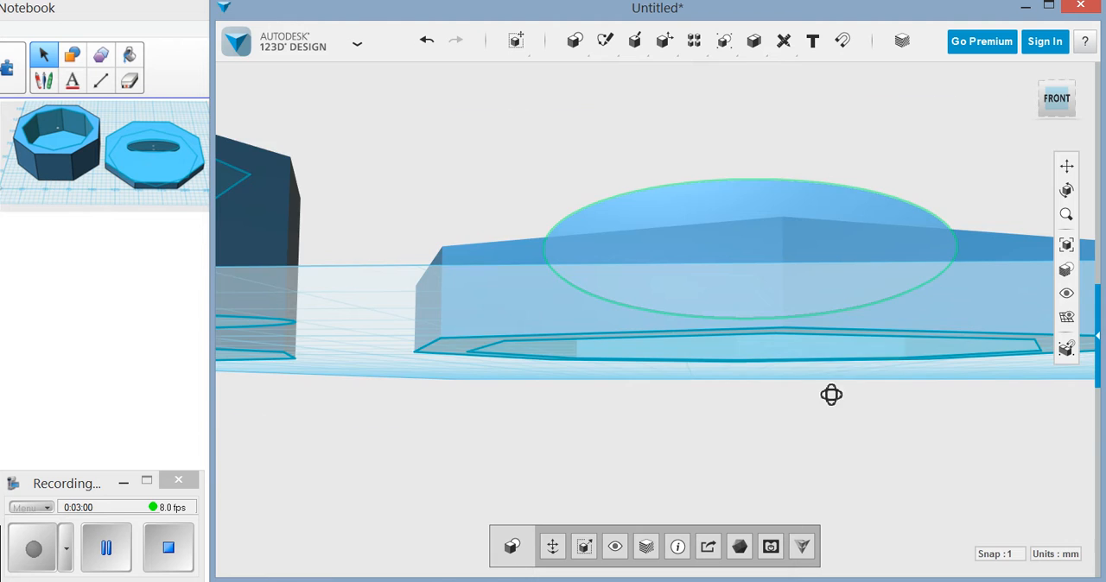
Group the elliptical handle and the octagonal lid.
right_drag(832, 394, 831, 458)
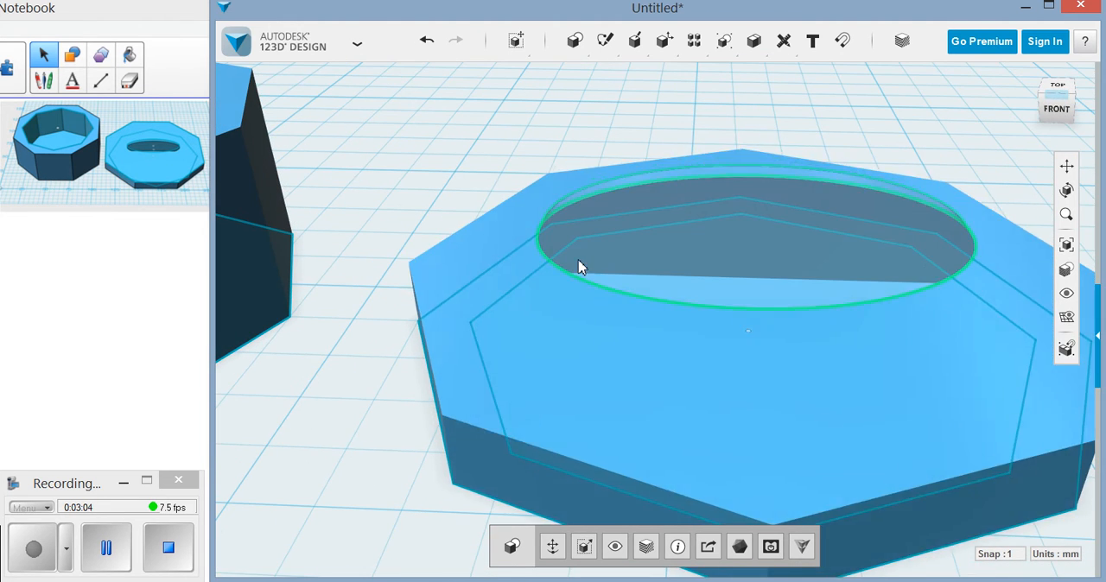
scroll(866, 314, down, 1)
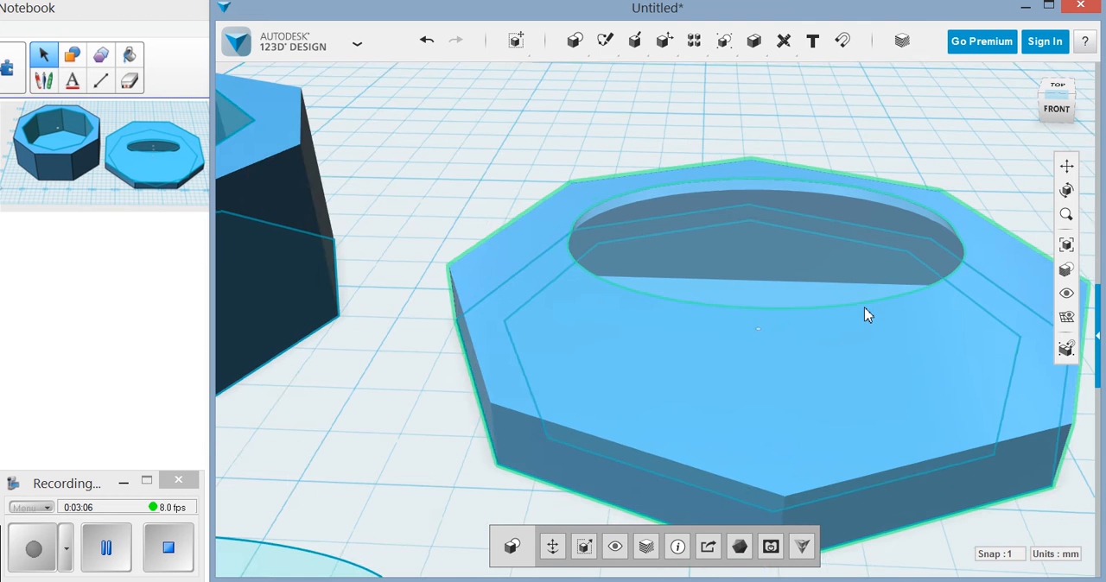
scroll(867, 314, down, 4)
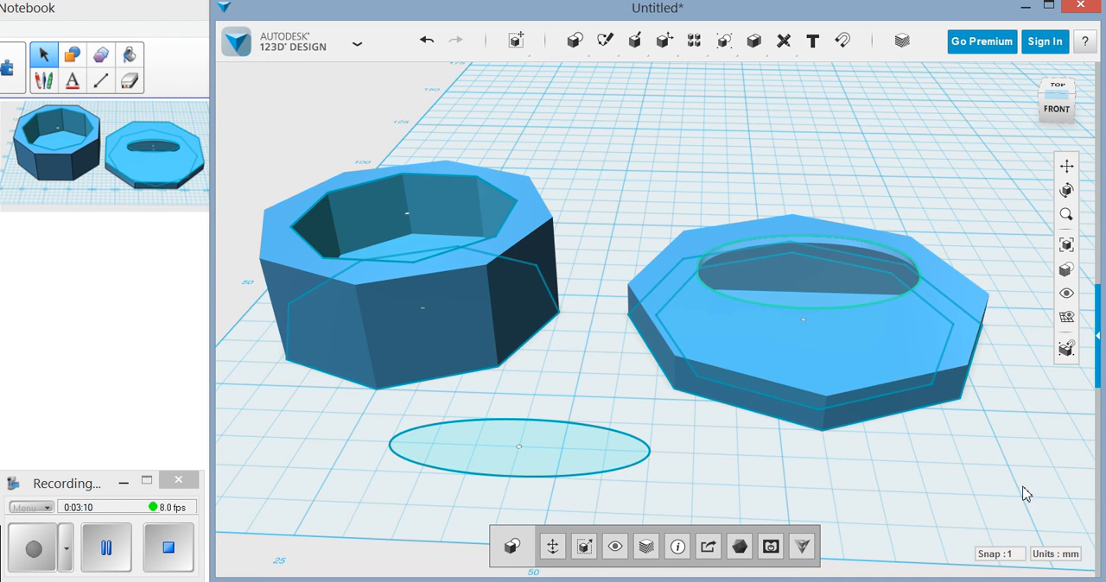
drag(810, 395, 702, 272)
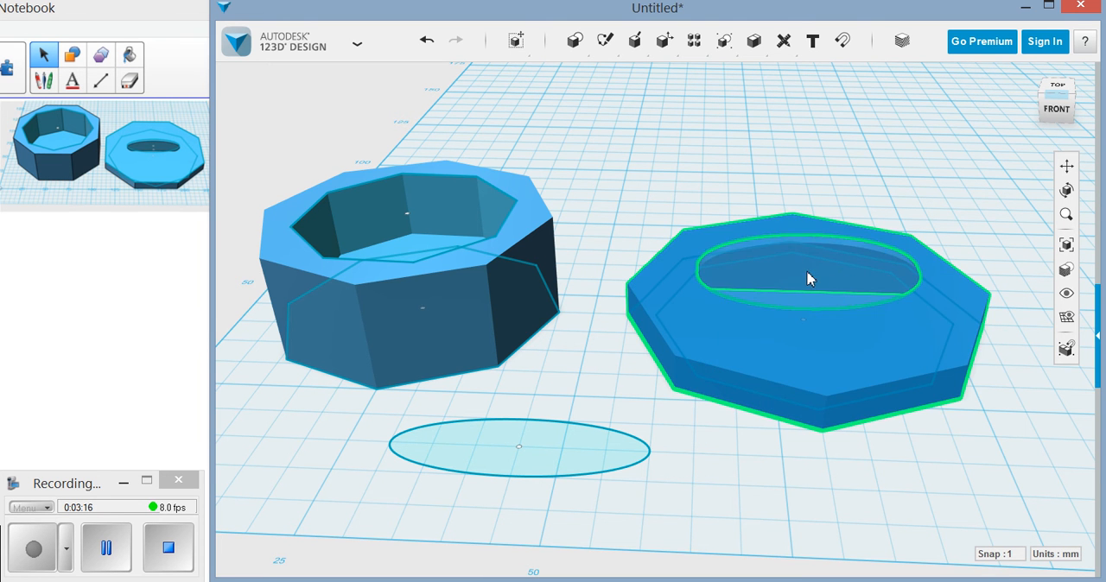
mouse_move(727, 45)
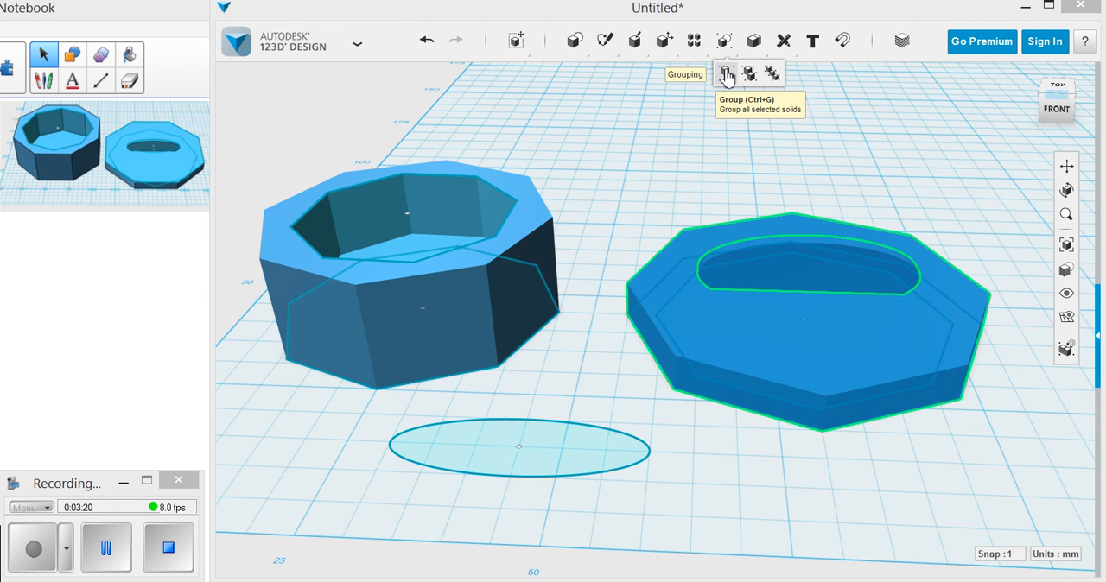
click(726, 75)
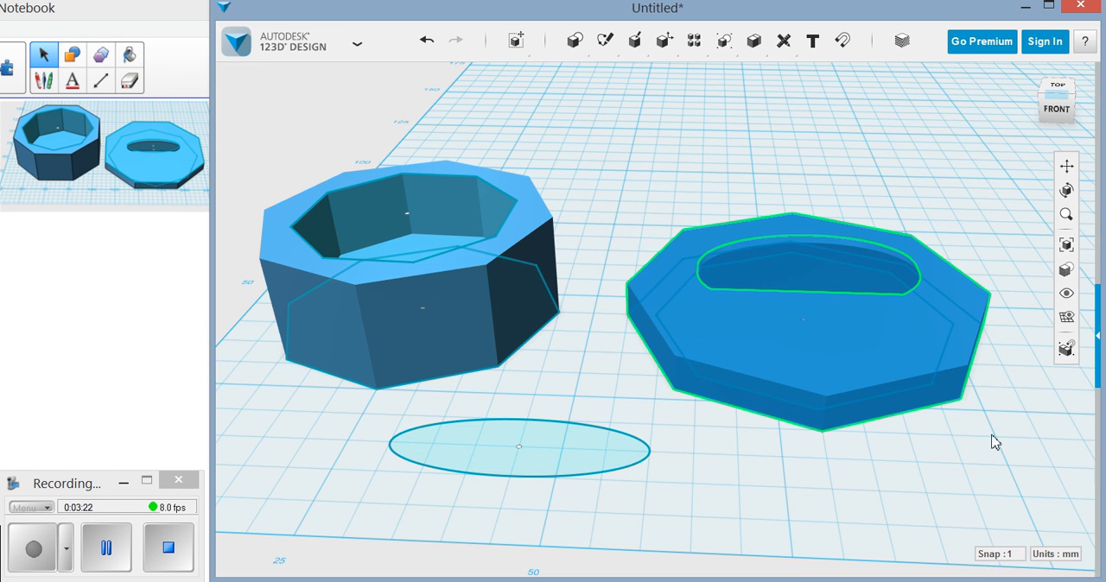
Move the grouped lid and handle off the octagonal sketch and back onto it to check that they move together.
click(879, 339)
mouse_move(870, 299)
mouse_down()
mouse_move(869, 215)
mouse_move(768, 162)
mouse_move(855, 273)
mouse_move(768, 141)
mouse_move(869, 160)
mouse_move(861, 154)
mouse_up()
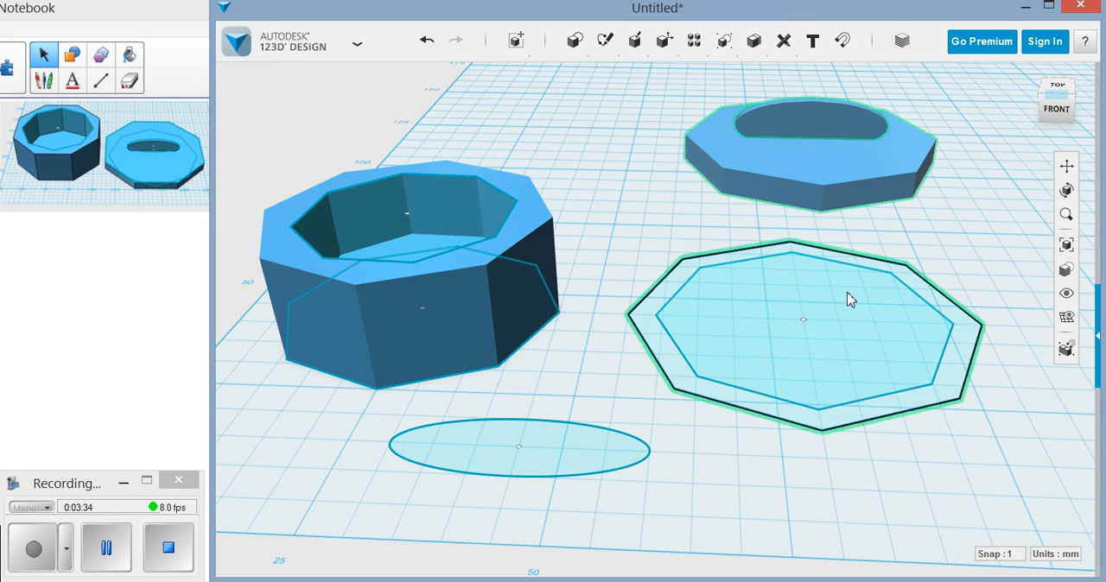
mouse_move(860, 170)
mouse_down()
mouse_move(841, 301)
mouse_move(861, 380)
mouse_move(878, 385)
mouse_up()
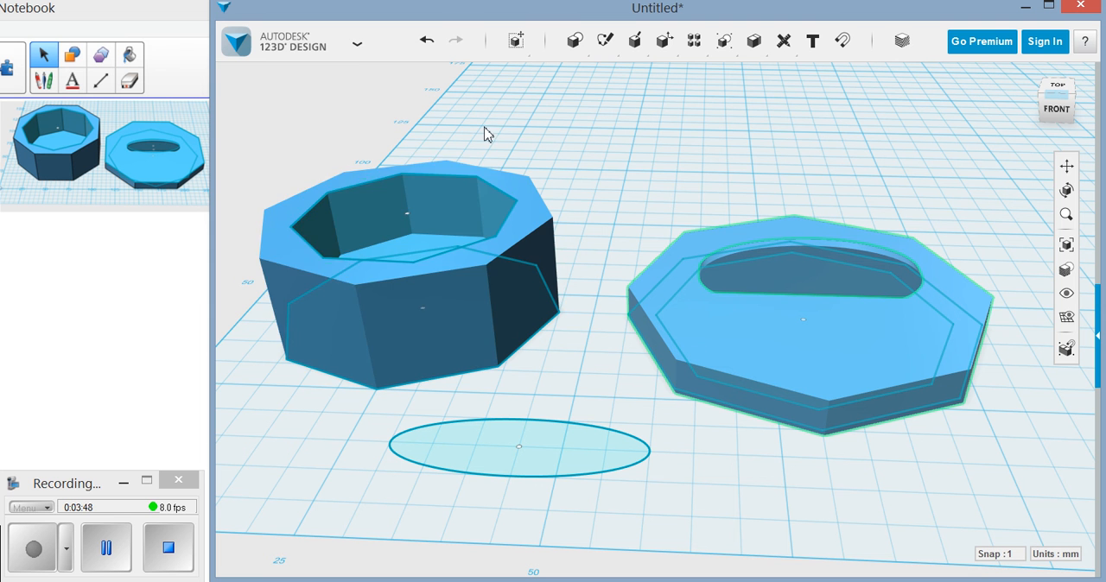
click(356, 45)
mouse_move(309, 198)
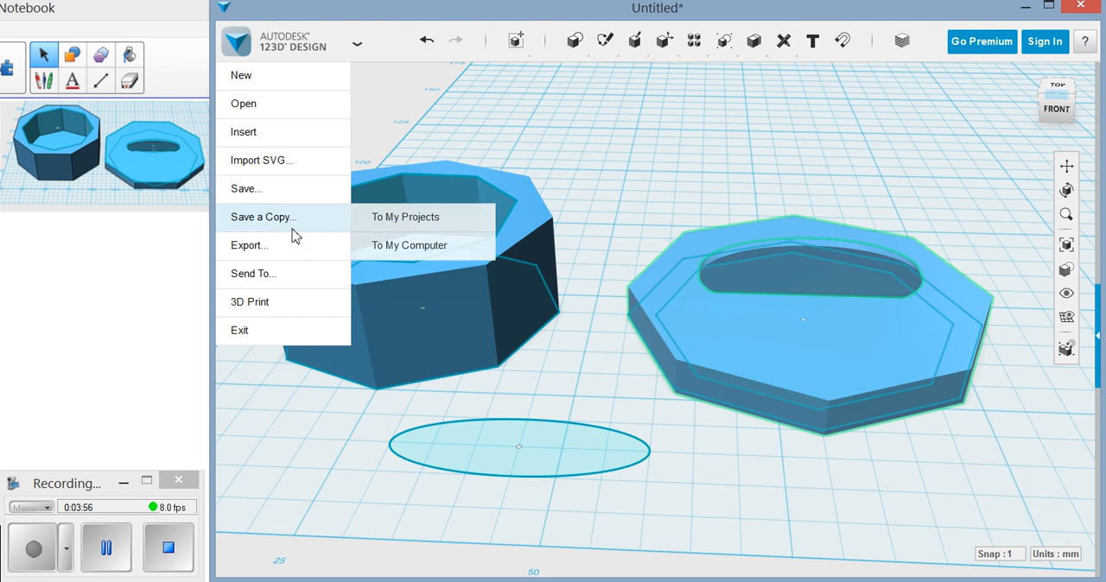
mouse_move(292, 249)
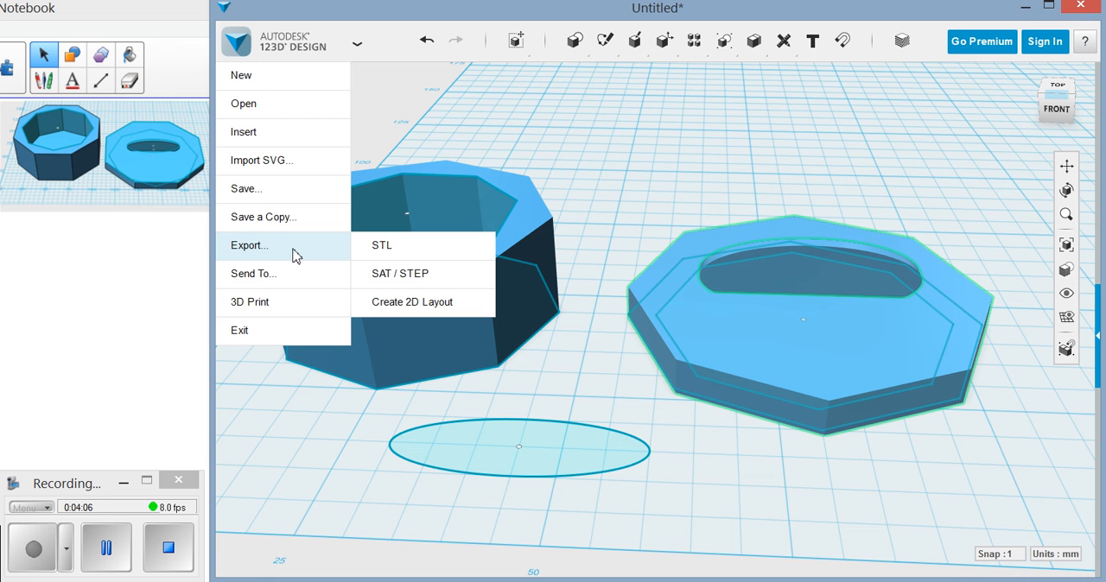
mouse_move(292, 227)
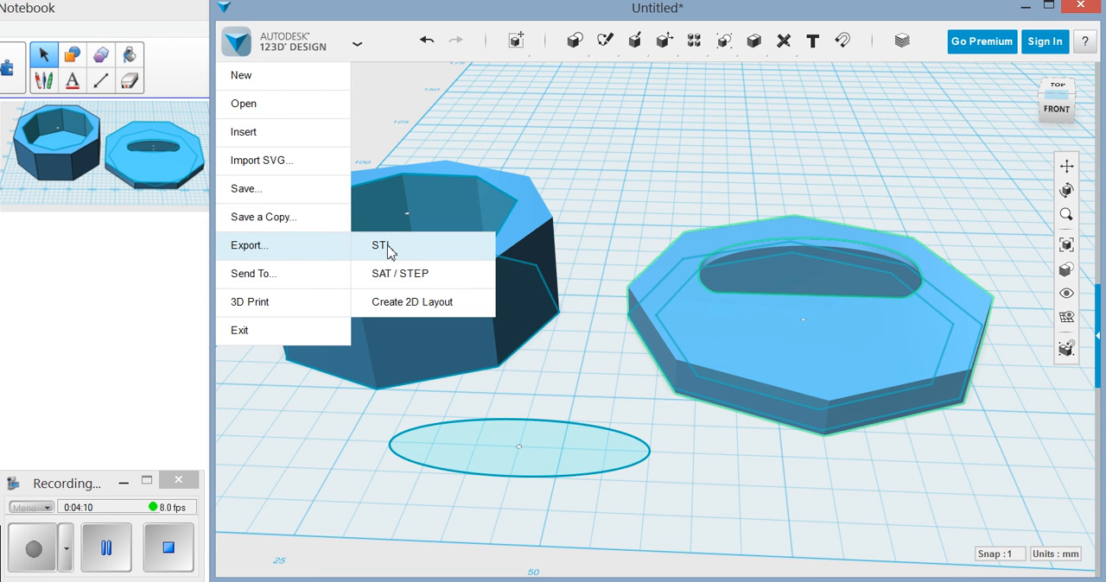
click(634, 382)
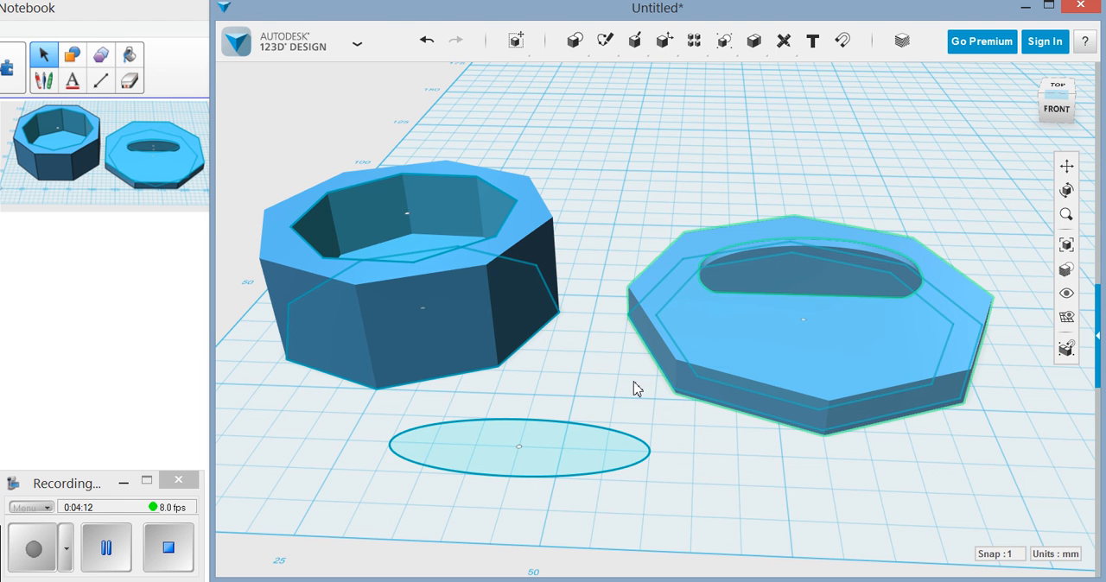